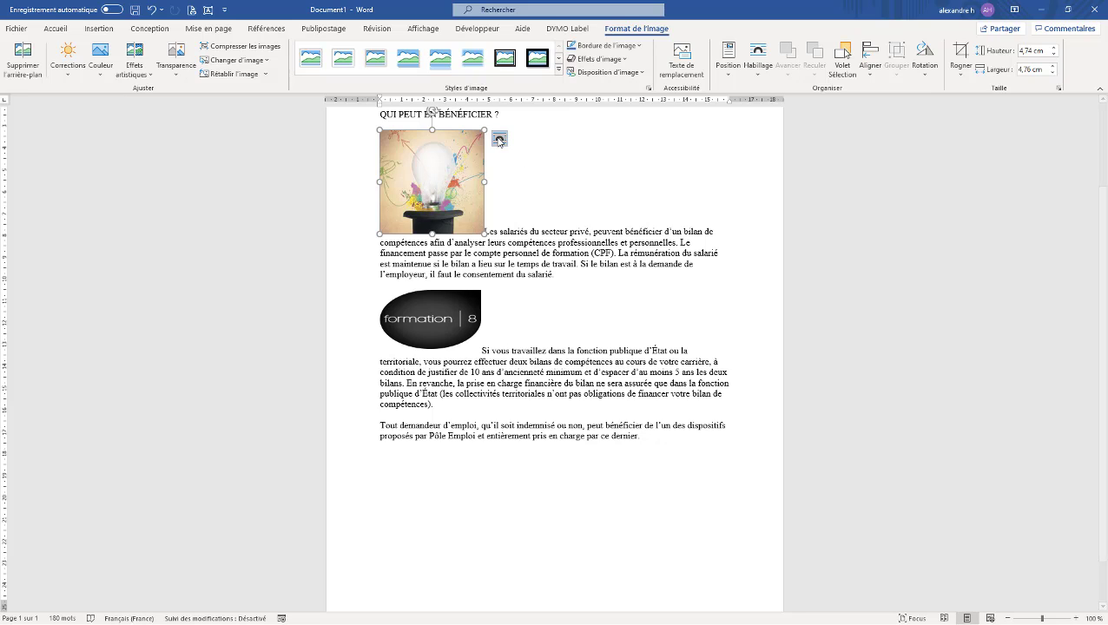
Set the light bulb picture's text wrapping to Encadré so the first paragraph flows beside it.
{"action": "left_click", "coordinate": [498, 232]}
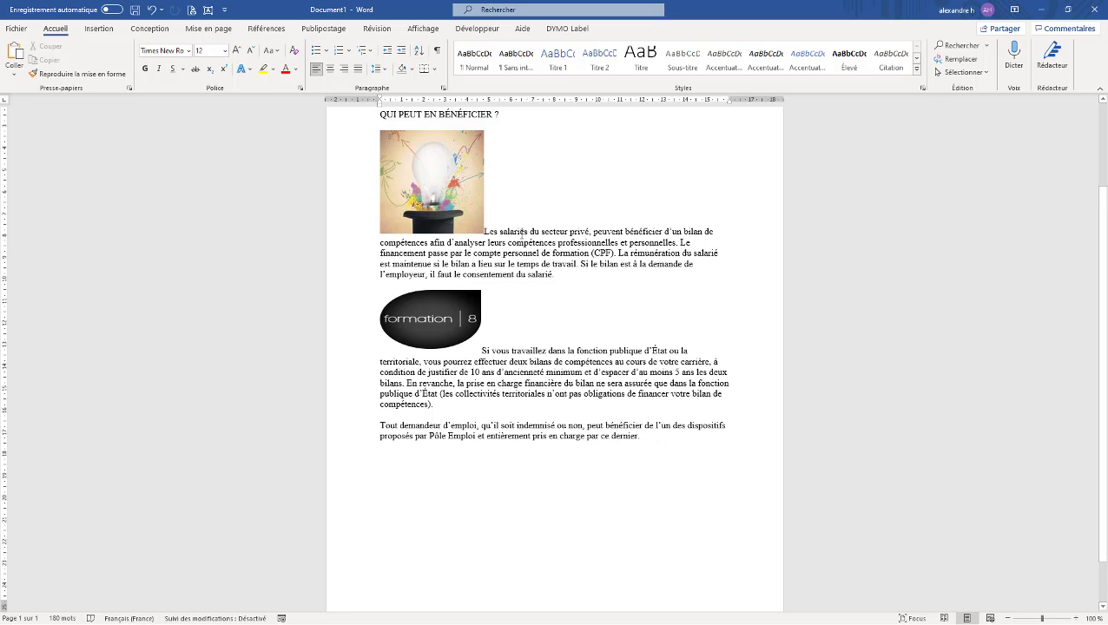
{"action": "left_click", "coordinate": [458, 184]}
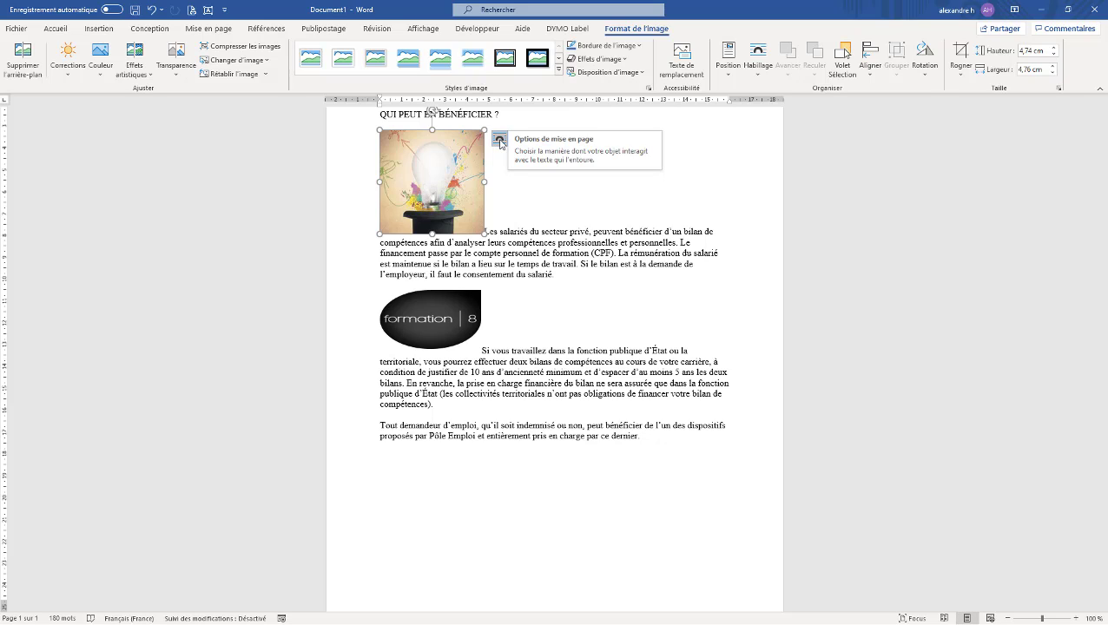
{"action": "left_click", "coordinate": [761, 66]}
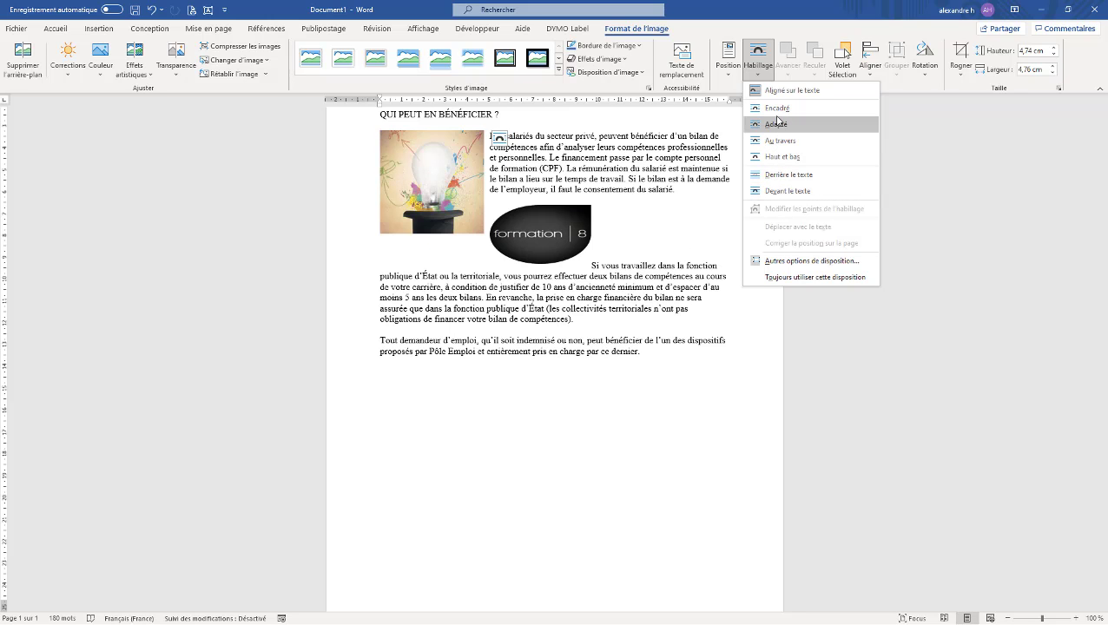
{"action": "left_click", "coordinate": [500, 140]}
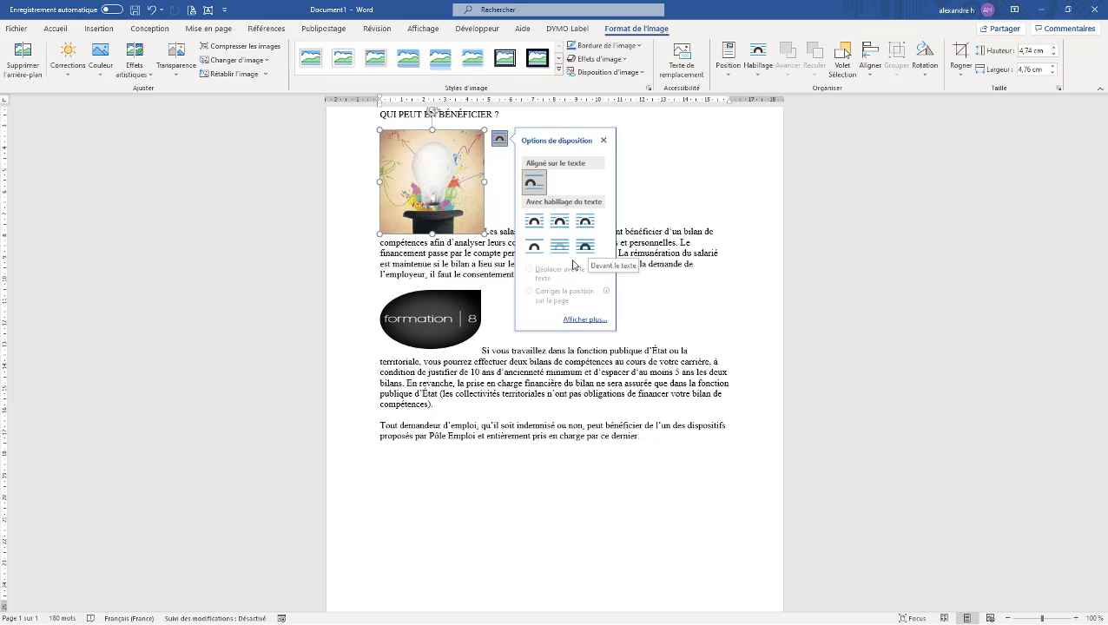
{"action": "left_click", "coordinate": [536, 225]}
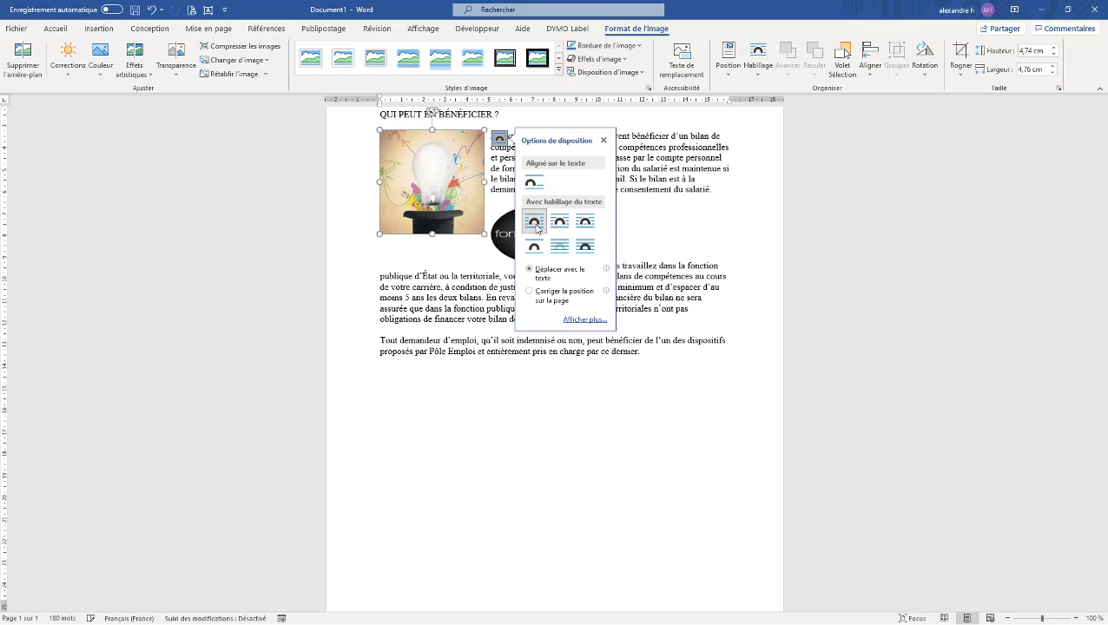
{"action": "left_click", "coordinate": [676, 218]}
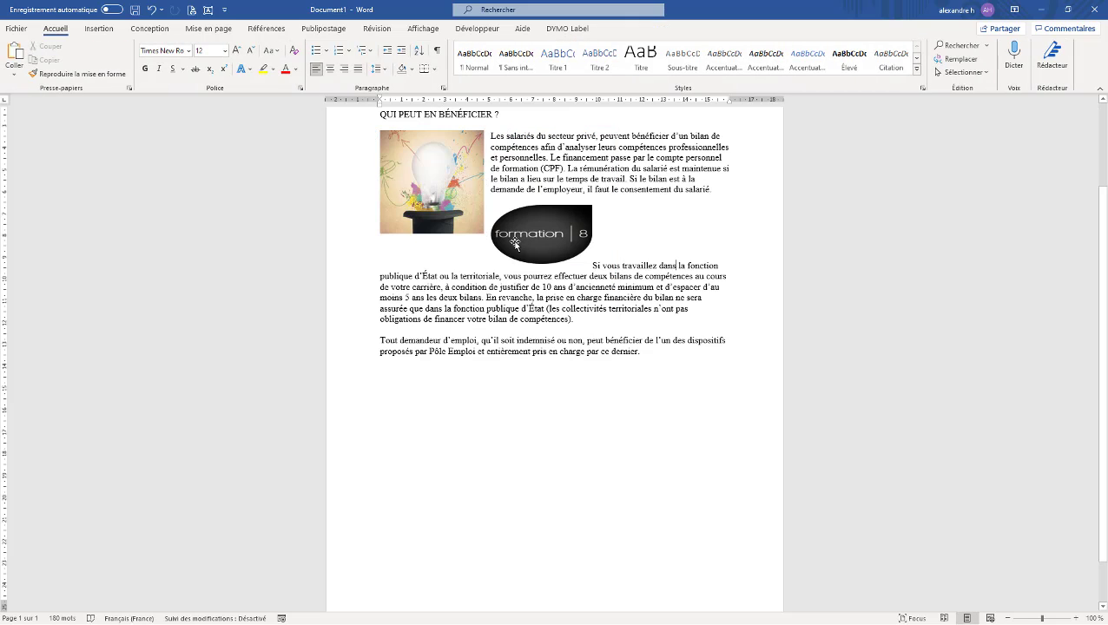
Add three line breaks after the first paragraph to push the formation 8 logo below the light bulb picture.
{"action": "left_click", "coordinate": [515, 241]}
{"action": "left_click", "coordinate": [703, 188]}
{"action": "key", "text": "Return"}
{"action": "key", "text": "Return"}
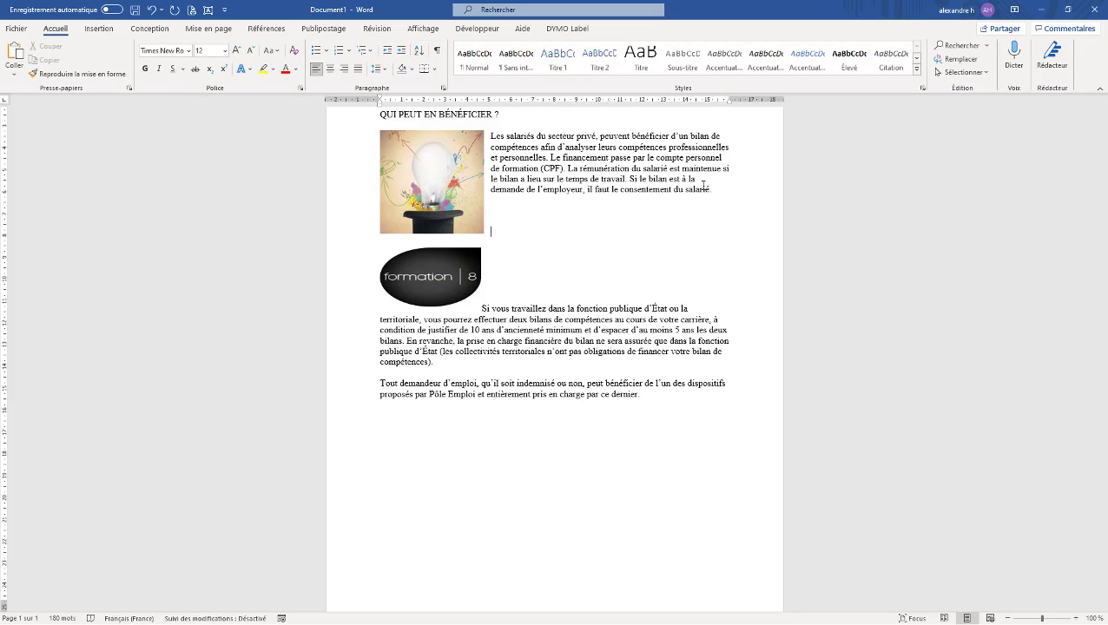
{"action": "key", "text": "Return"}
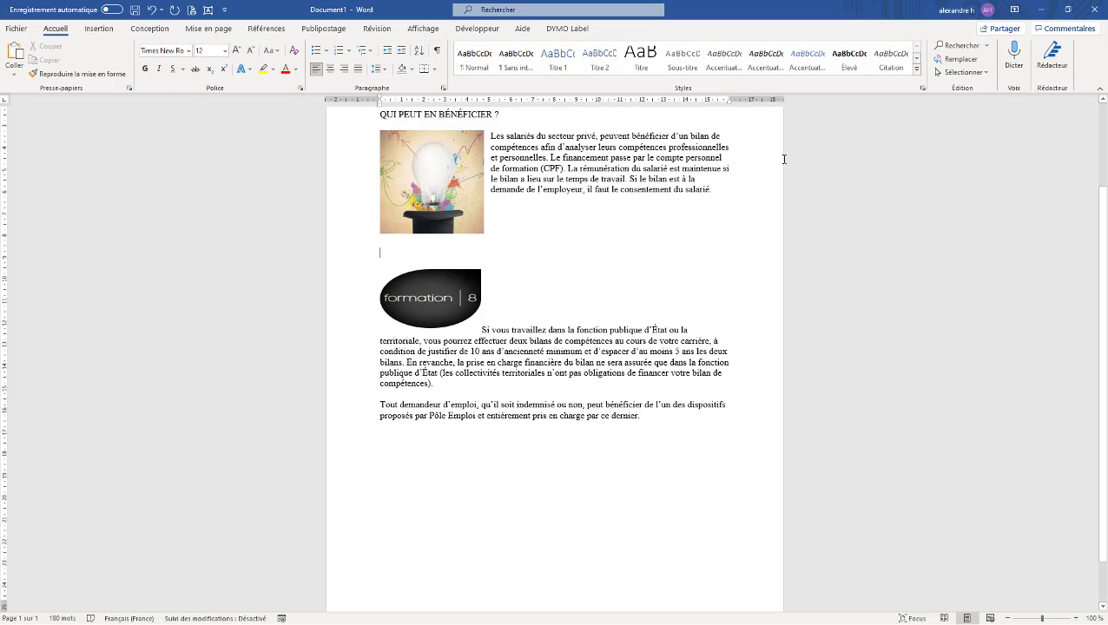
Try the Adapté and Au travers text wrapping styles on the light bulb picture.
{"action": "left_click", "coordinate": [441, 163]}
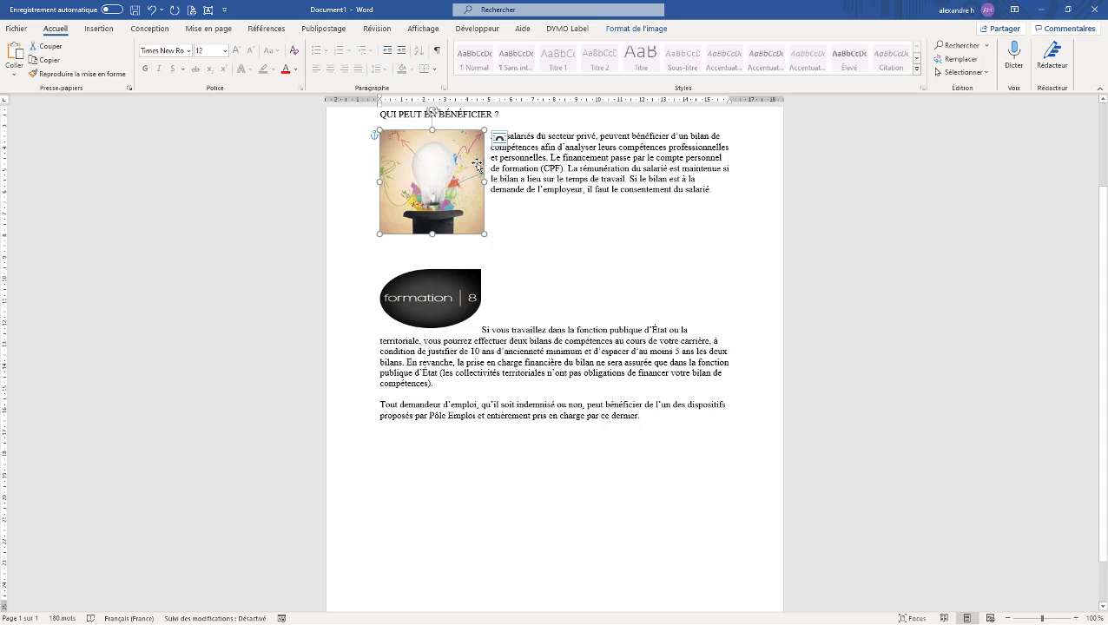
{"action": "left_click", "coordinate": [500, 139]}
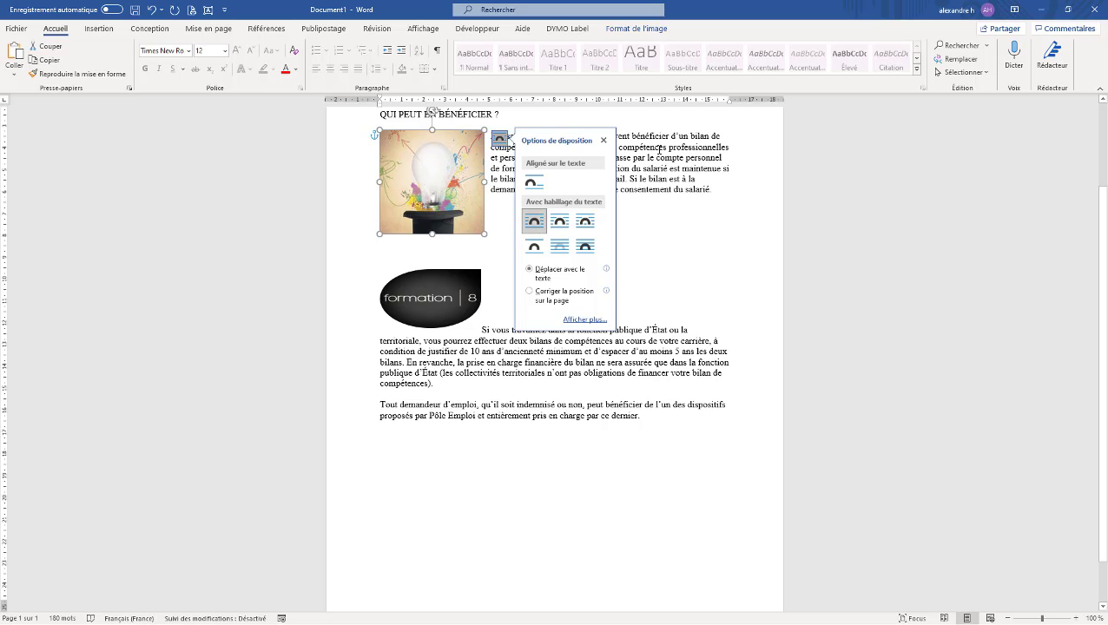
{"action": "left_click", "coordinate": [485, 162]}
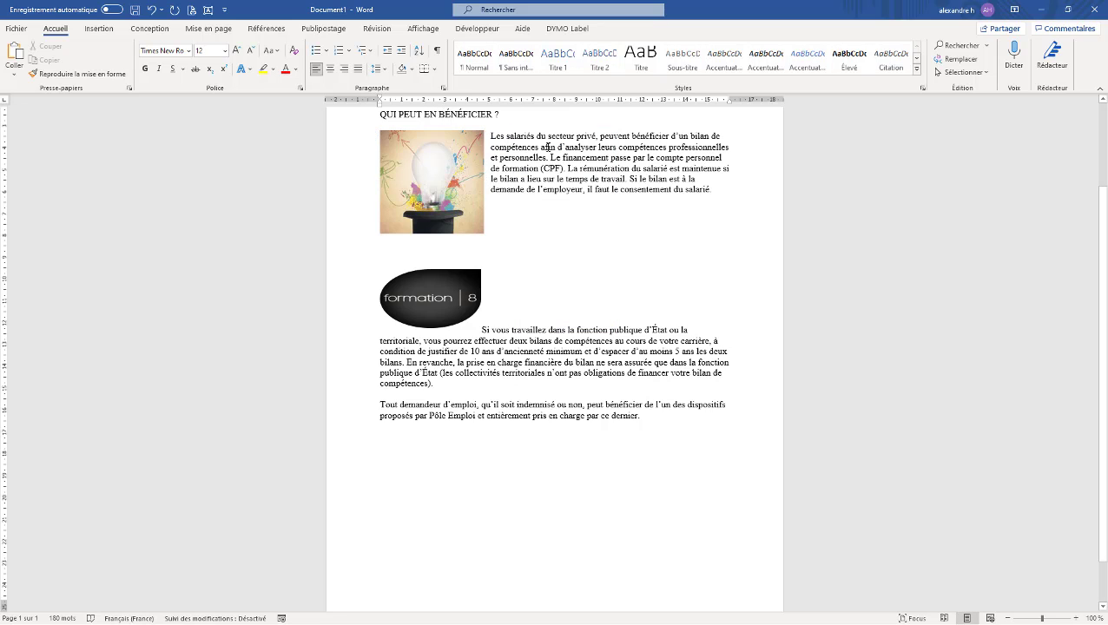
{"action": "left_click", "coordinate": [463, 175]}
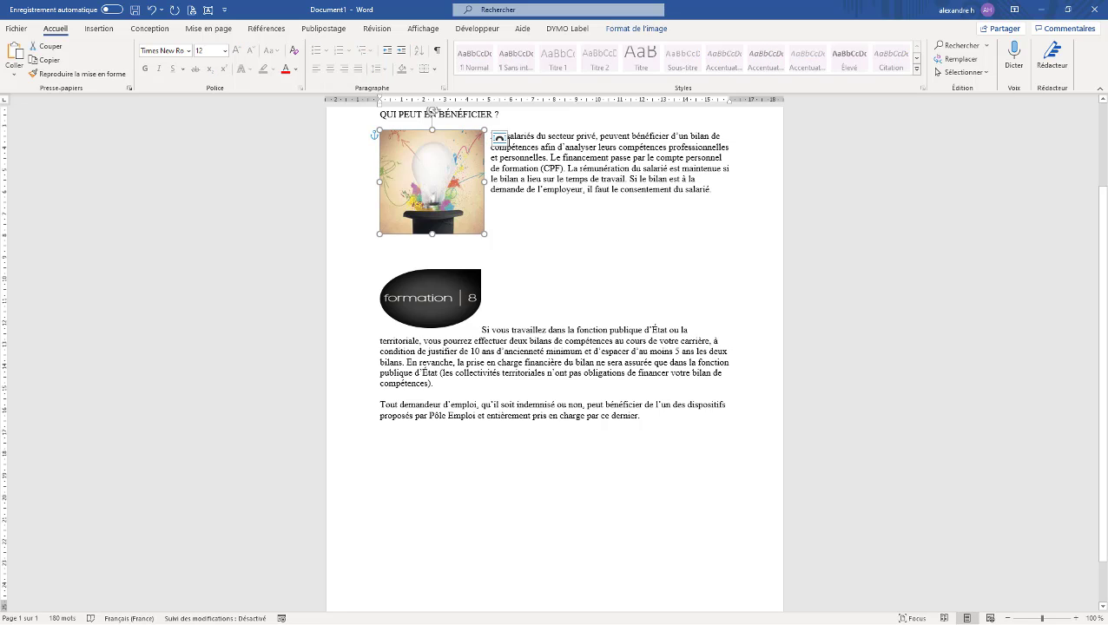
{"action": "left_click", "coordinate": [500, 140]}
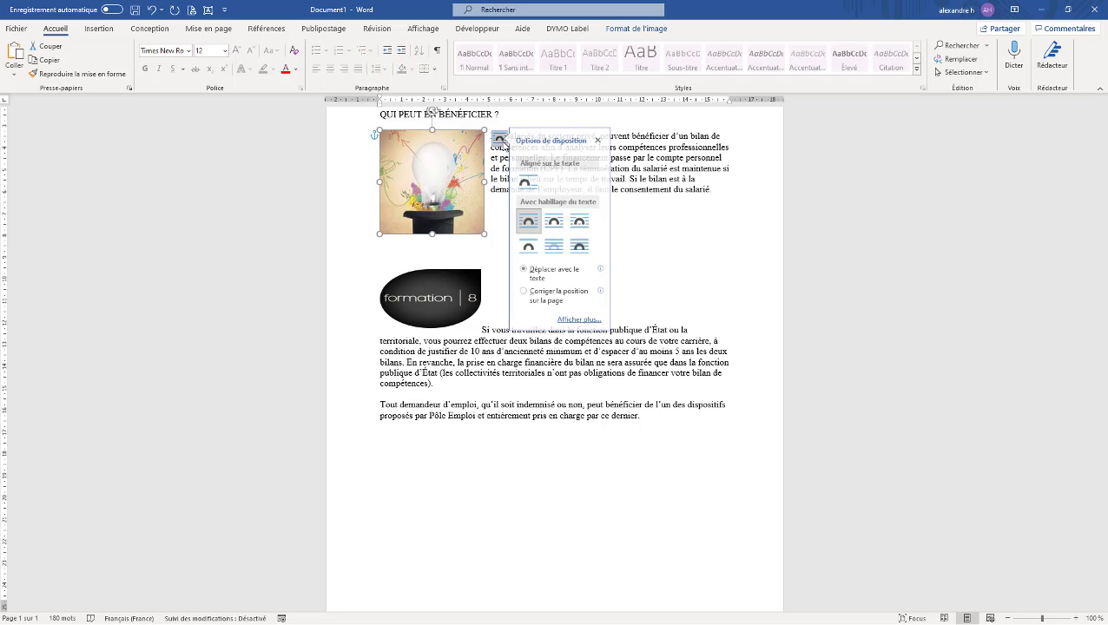
{"action": "left_click", "coordinate": [560, 223]}
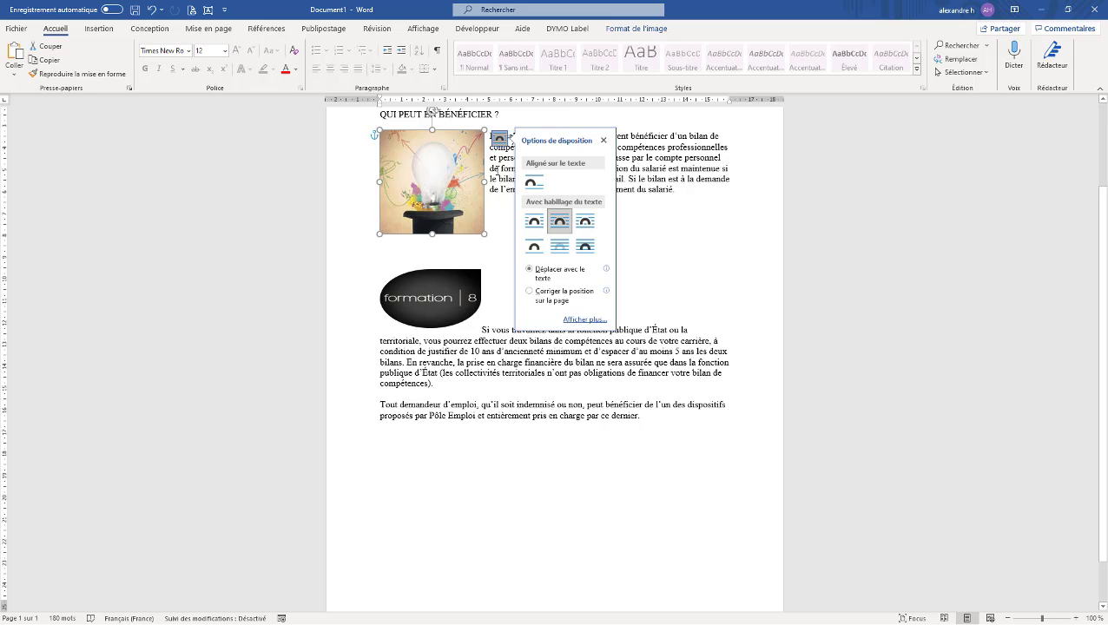
{"action": "left_click", "coordinate": [587, 226]}
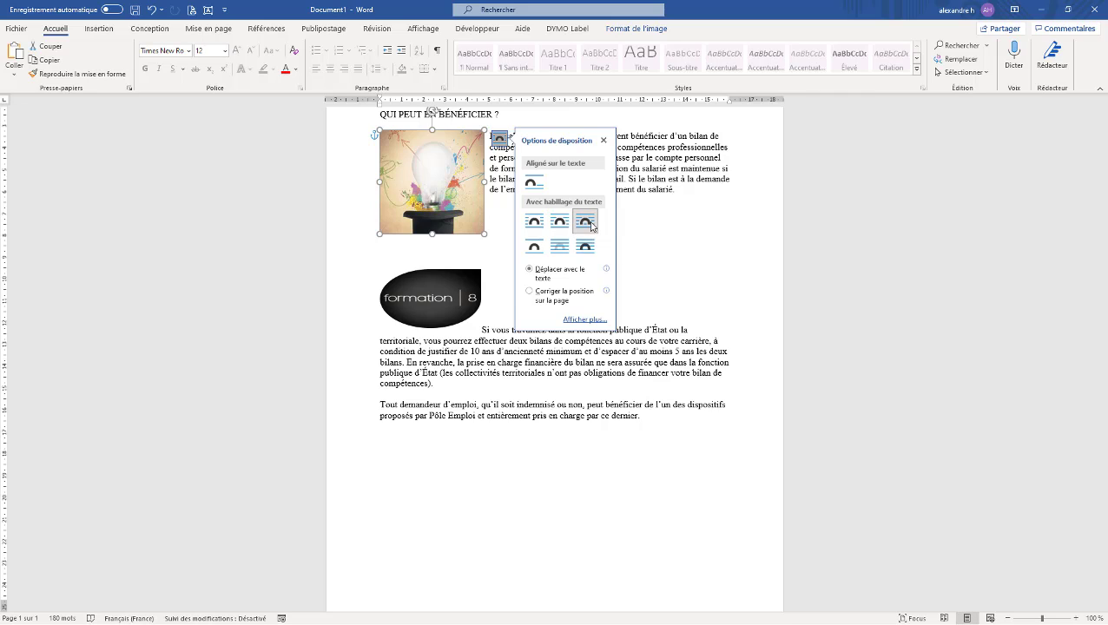
Set the light bulb picture's text wrapping to Haut et bas.
{"action": "left_click", "coordinate": [535, 248]}
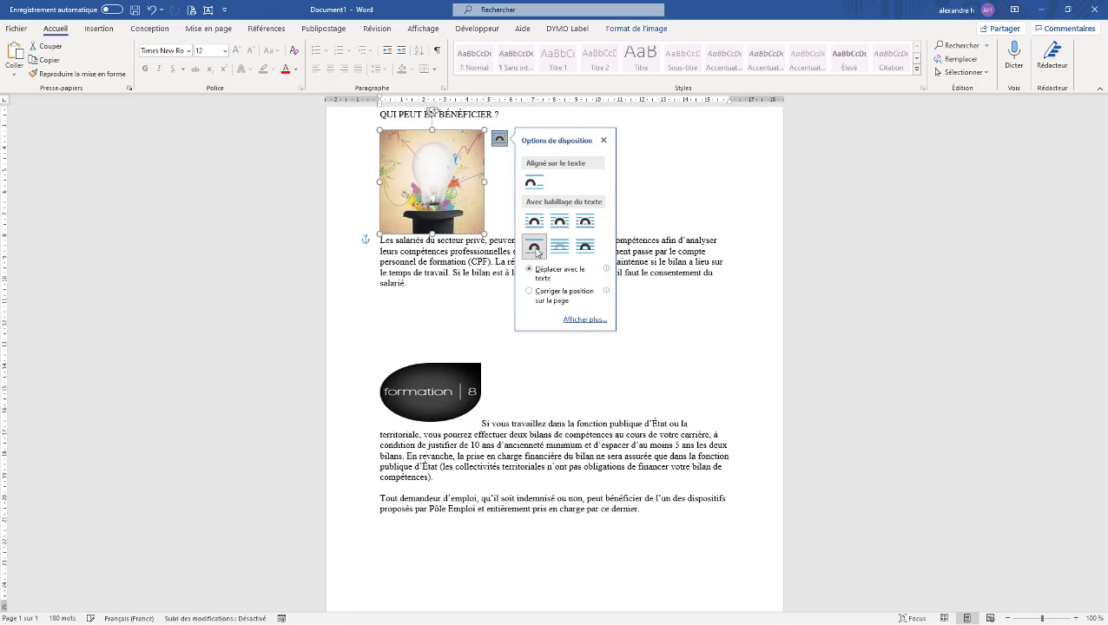
{"action": "left_click", "coordinate": [468, 214]}
{"action": "scroll", "coordinate": [468, 214], "scroll_direction": "up", "scroll_amount": 1}
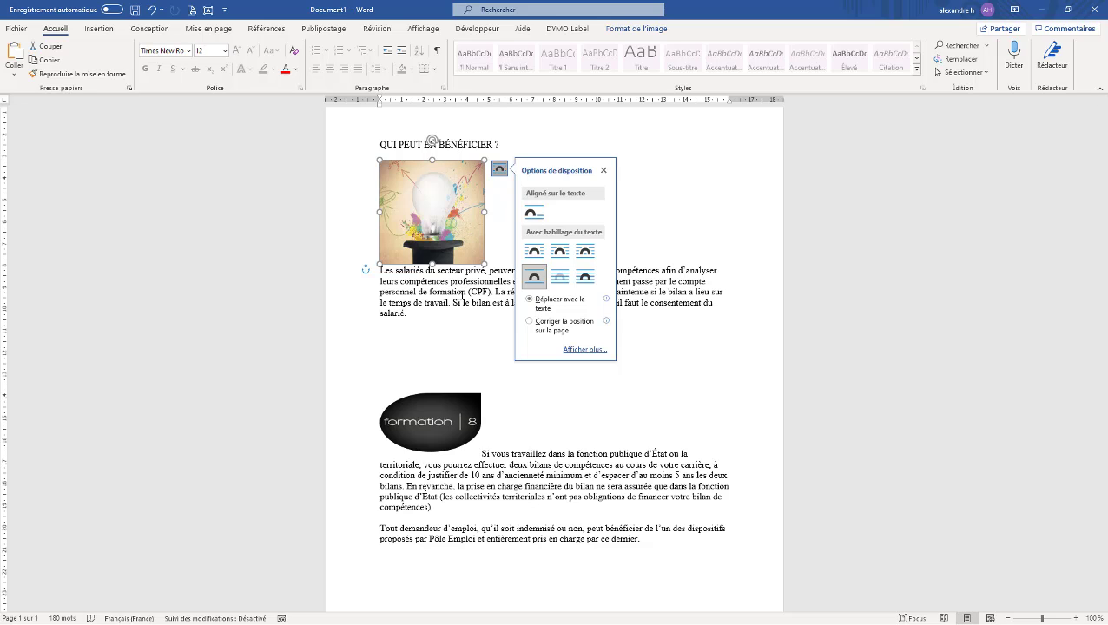
Place the light bulb picture behind the text with Derrière le texte and adjust its position under the first paragraph.
{"action": "left_click", "coordinate": [561, 277]}
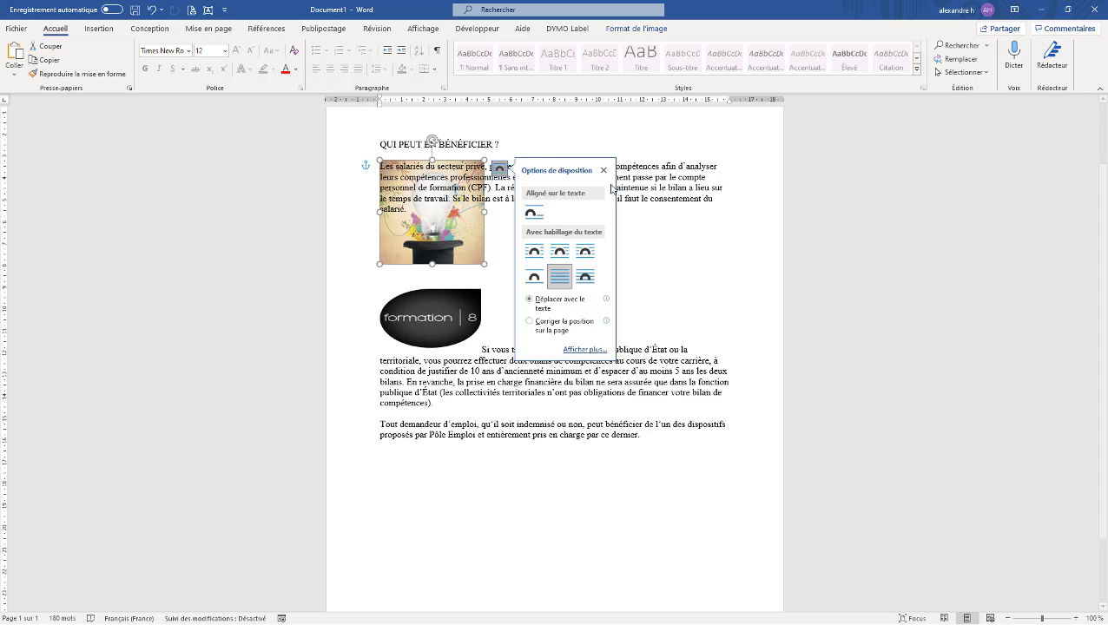
{"action": "left_click", "coordinate": [650, 207]}
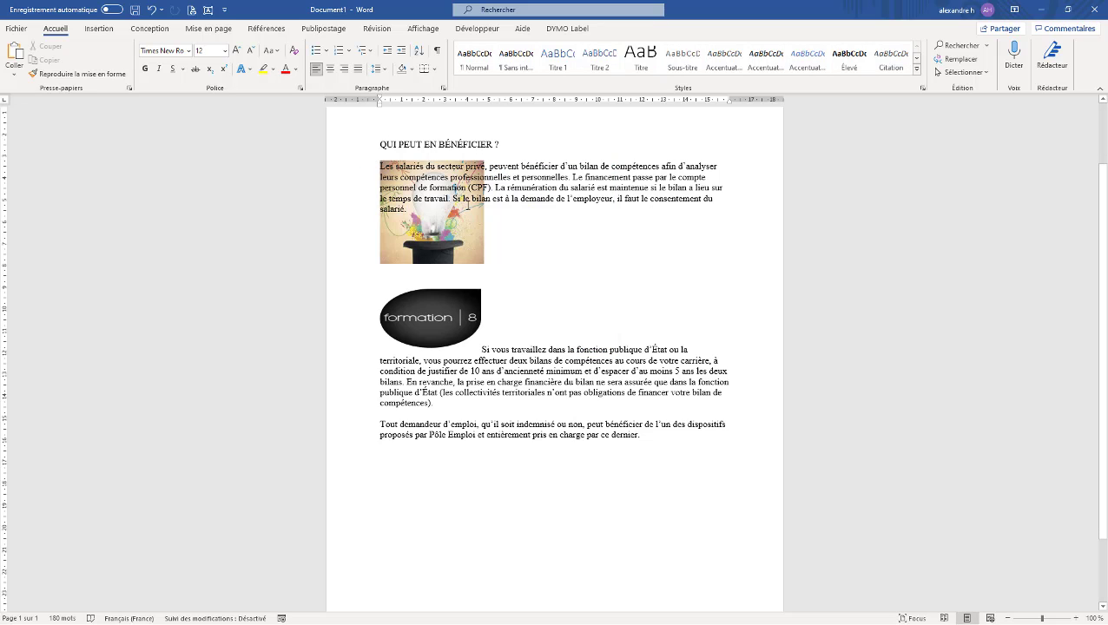
{"action": "left_click", "coordinate": [439, 230]}
{"action": "left_click_drag", "start_coordinate": [439, 230], "coordinate": [462, 255]}
{"action": "left_click", "coordinate": [409, 214]}
{"action": "left_click", "coordinate": [428, 236]}
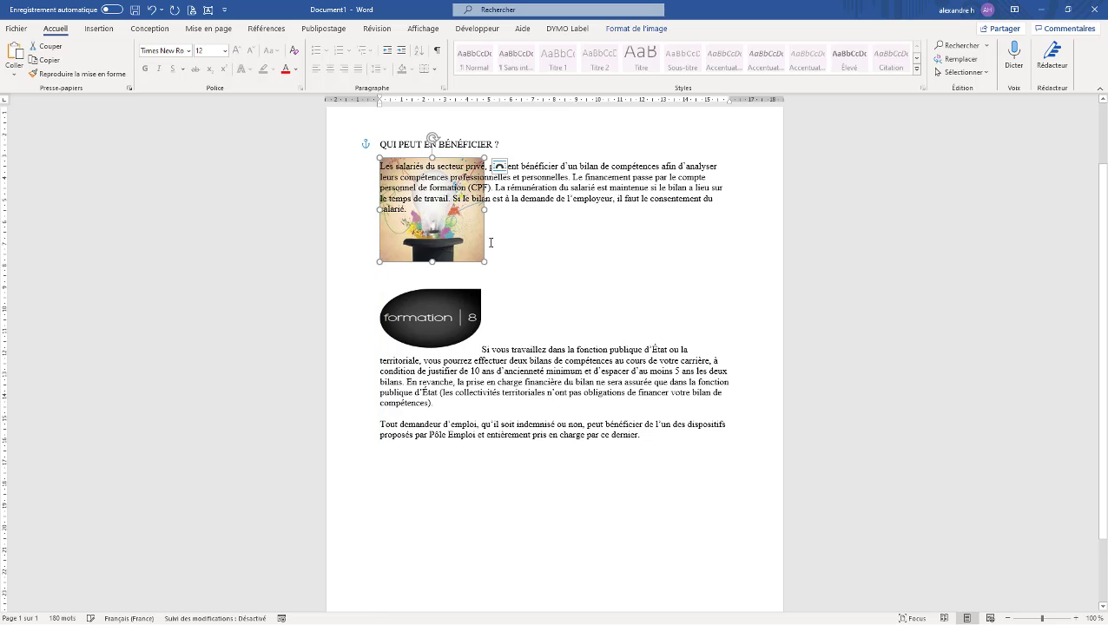
Switch the light bulb picture back to Haut et bas wrapping and move it between the lines of the first paragraph.
{"action": "left_click", "coordinate": [500, 168]}
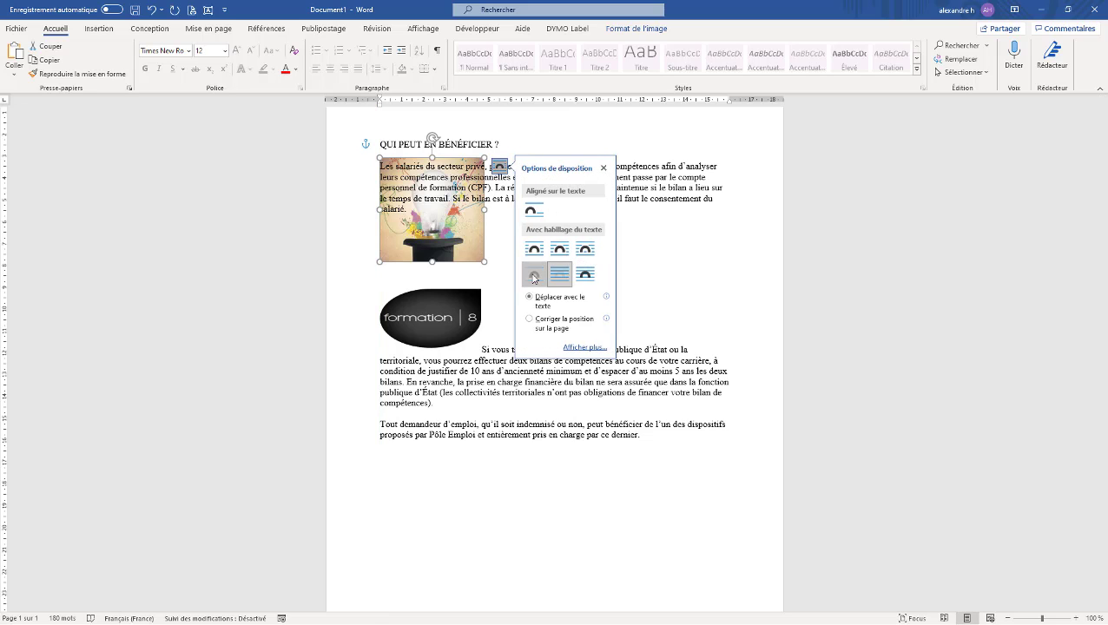
{"action": "left_click", "coordinate": [534, 274]}
{"action": "left_click_drag", "start_coordinate": [436, 170], "coordinate": [422, 221]}
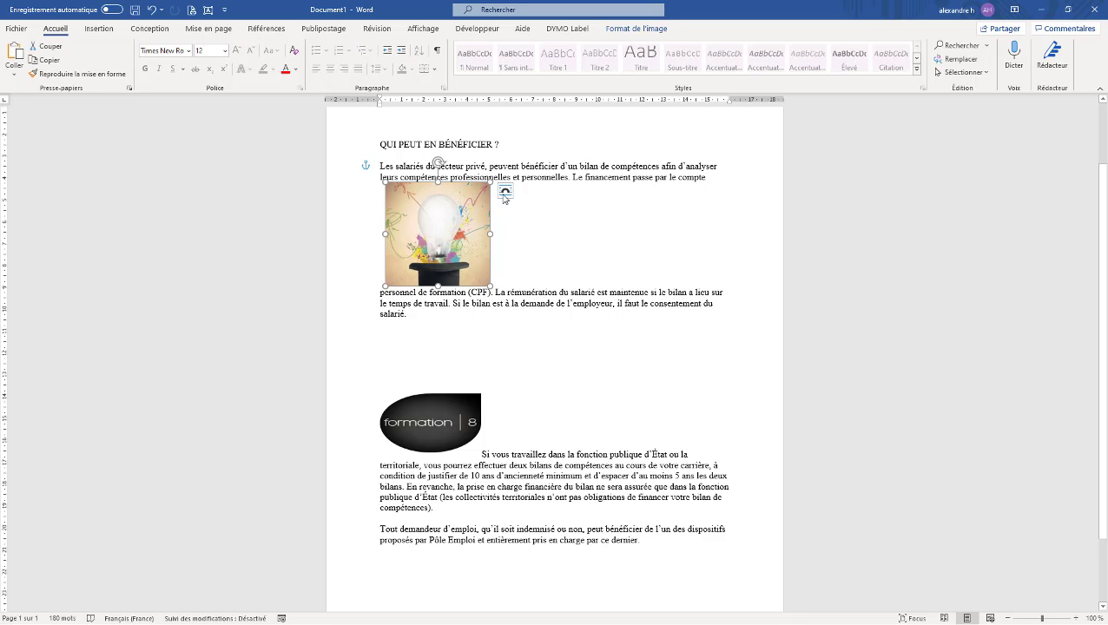
Apply Adapté wrapping to the light bulb picture and try it at the first paragraph's right side before returning it to the left.
{"action": "left_click", "coordinate": [505, 190]}
{"action": "left_click", "coordinate": [561, 272]}
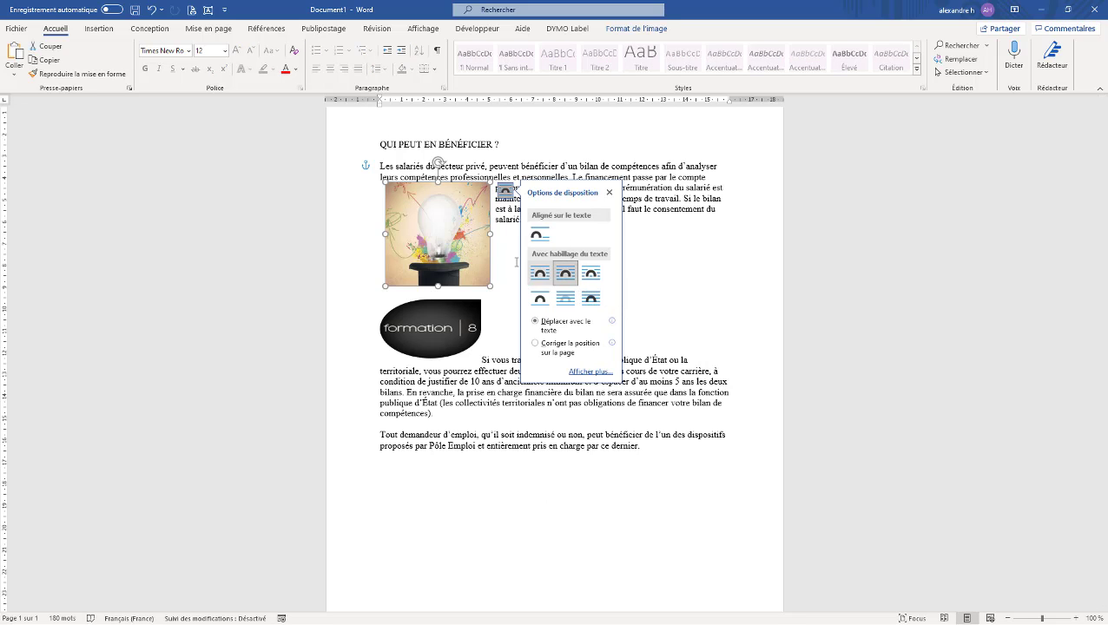
{"action": "left_click", "coordinate": [505, 232]}
{"action": "left_click_drag", "start_coordinate": [445, 249], "coordinate": [709, 227]}
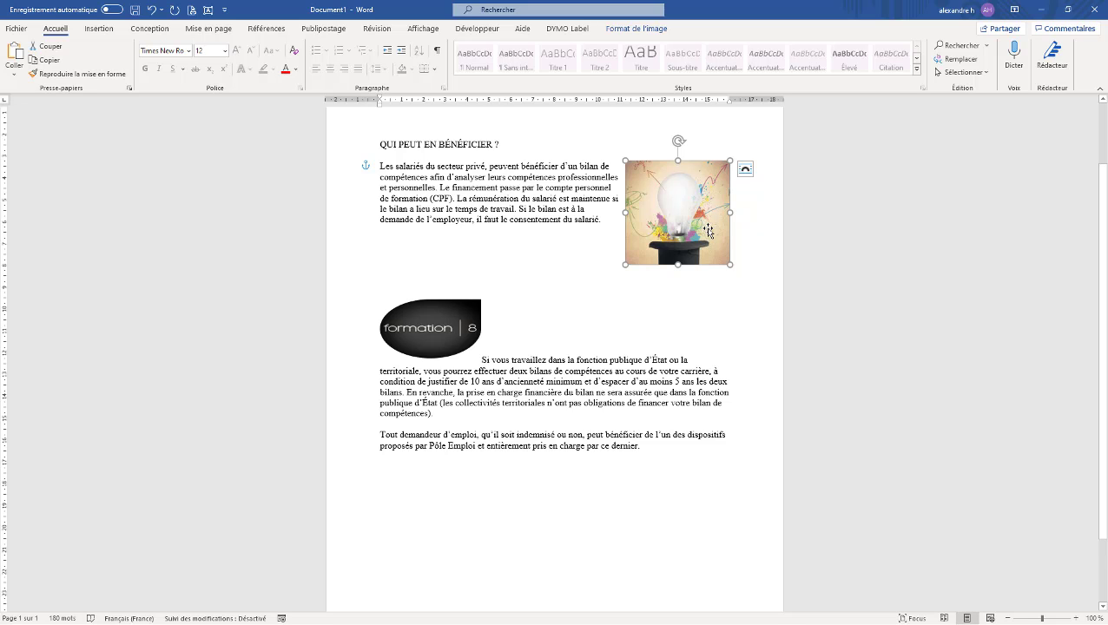
{"action": "left_click_drag", "start_coordinate": [701, 212], "coordinate": [453, 222]}
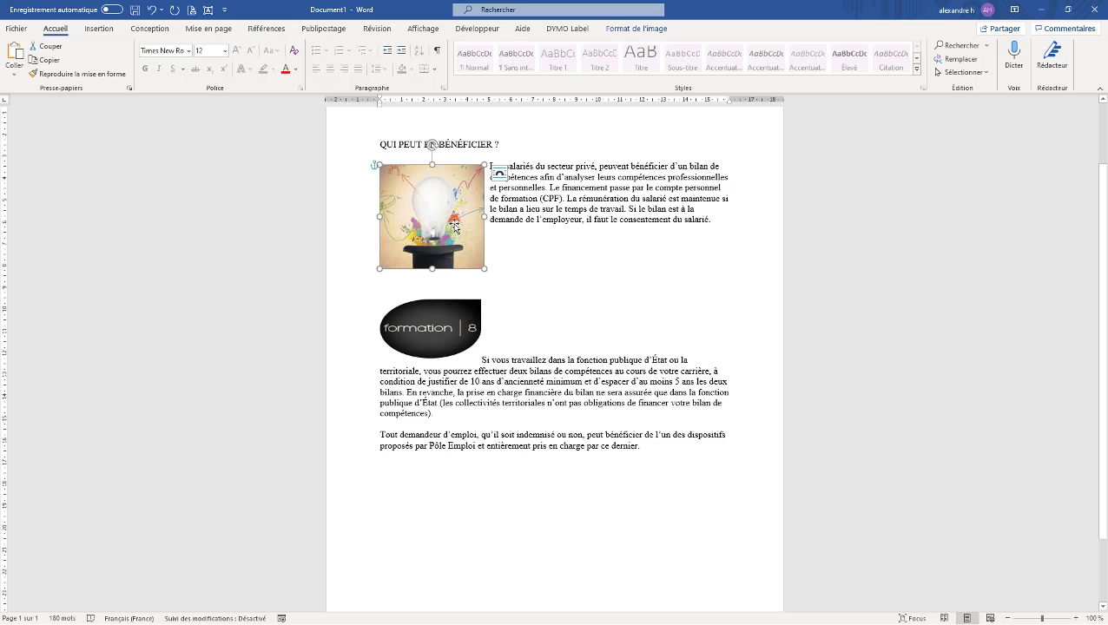
Set the light bulb picture's layout to Devant le texte so it sits over the first paragraph.
{"action": "left_click", "coordinate": [500, 175]}
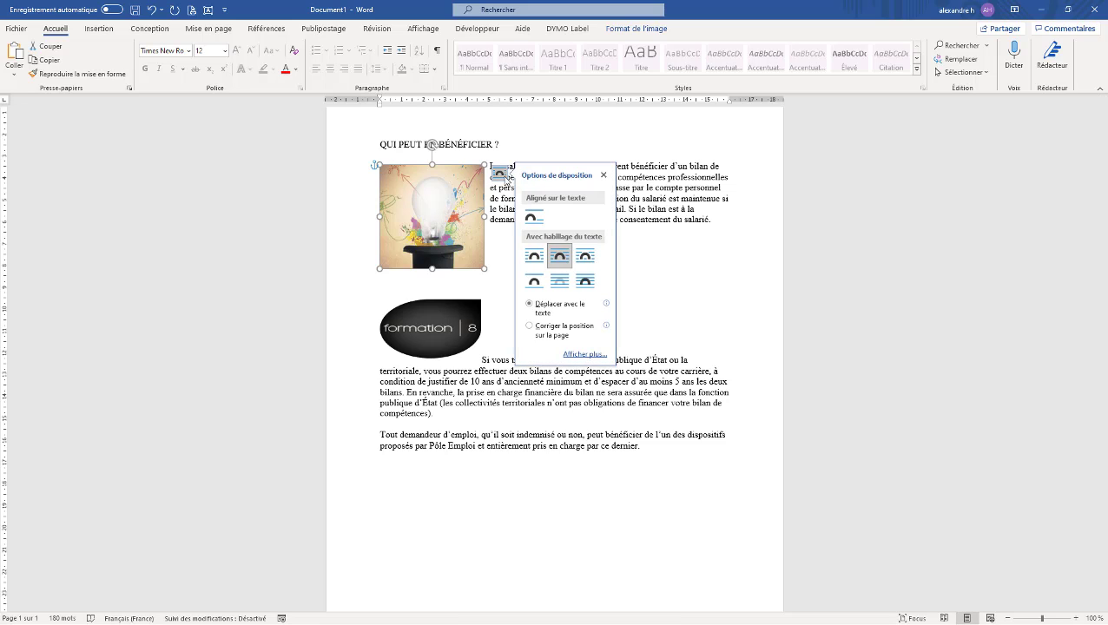
{"action": "left_click", "coordinate": [585, 282]}
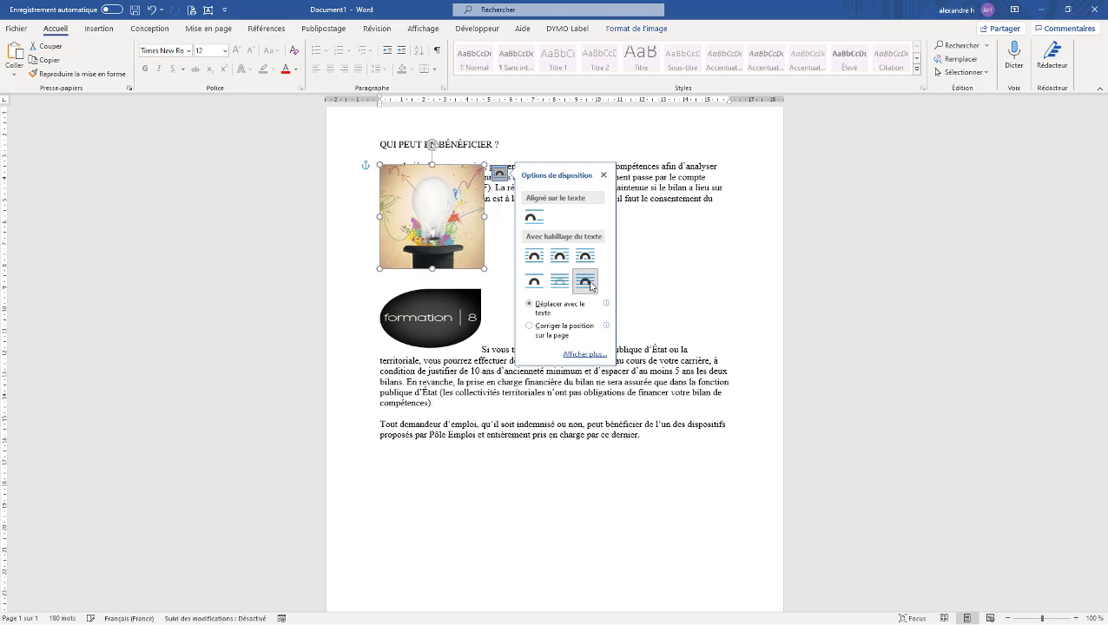
{"action": "left_click", "coordinate": [481, 393]}
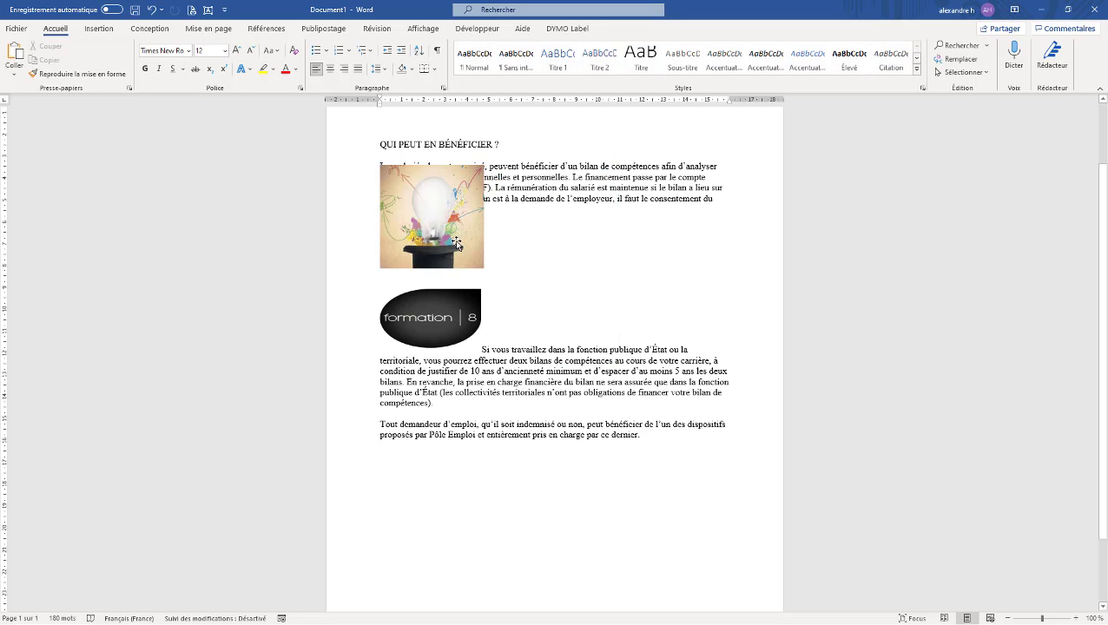
Move the light bulb picture freely over the text and into the page's upper right corner.
{"action": "left_click_drag", "start_coordinate": [443, 217], "coordinate": [393, 160]}
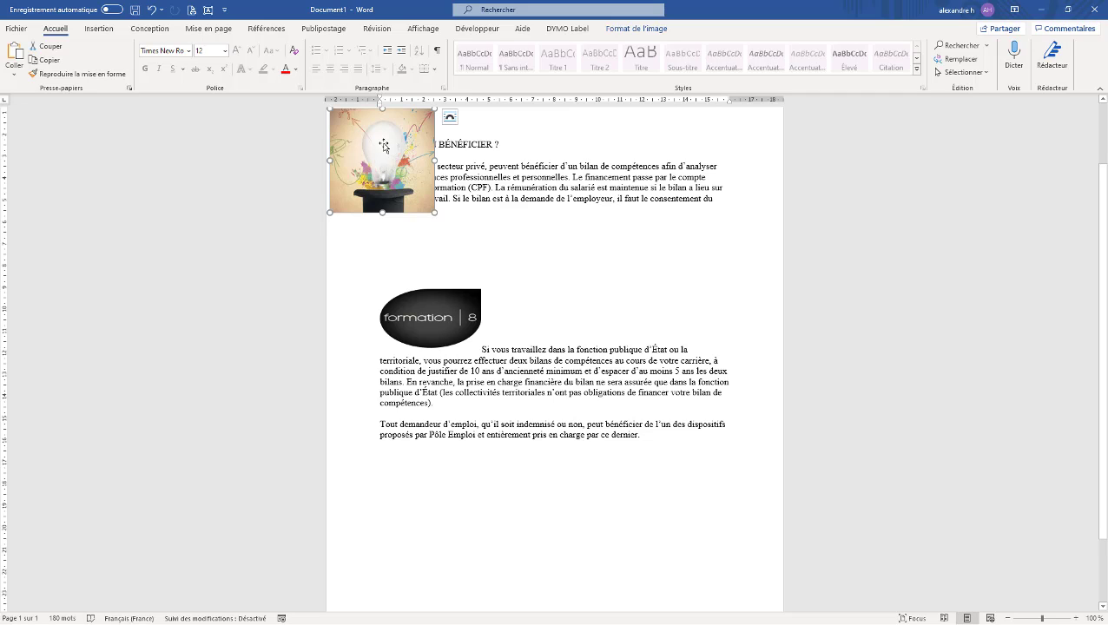
{"action": "left_click_drag", "start_coordinate": [380, 154], "coordinate": [731, 177]}
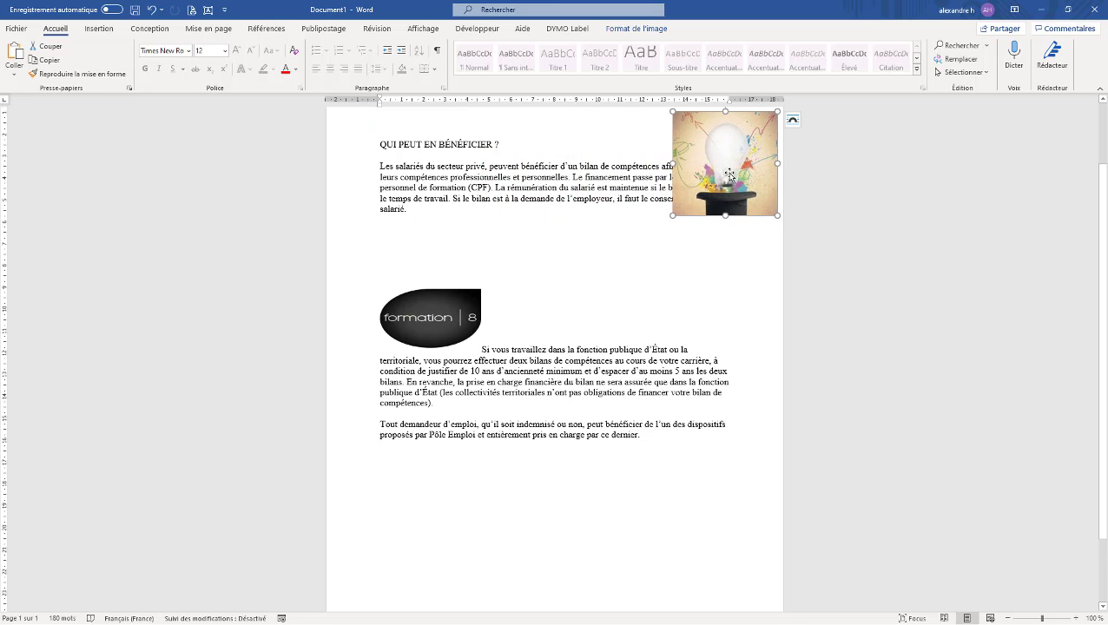
{"action": "scroll", "coordinate": [637, 327], "scroll_direction": "up", "scroll_amount": 2}
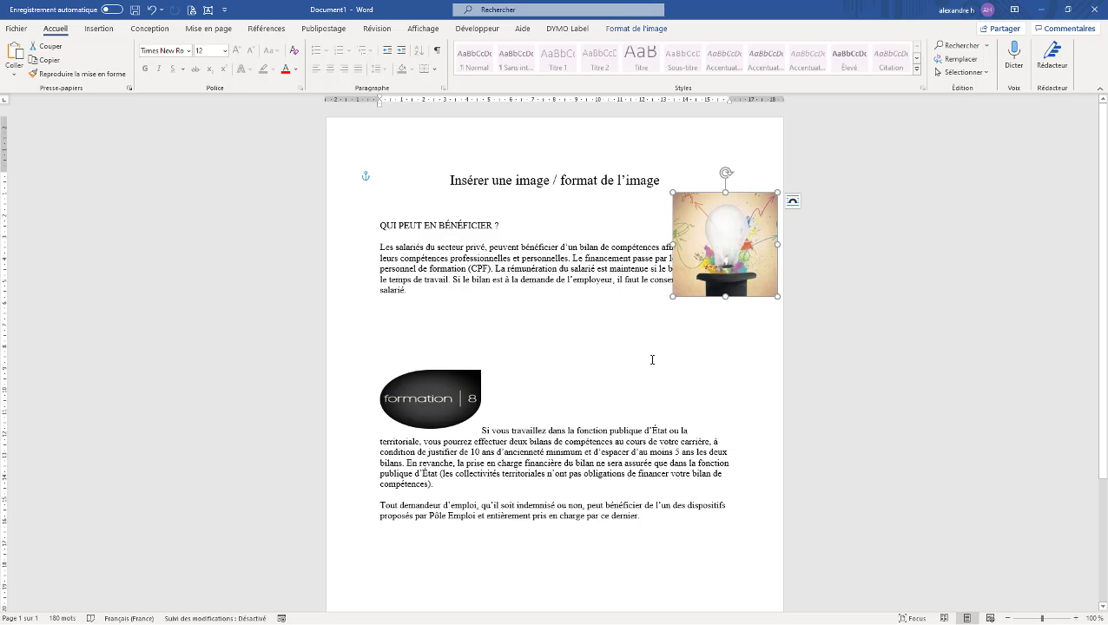
{"action": "left_click_drag", "start_coordinate": [747, 243], "coordinate": [753, 169]}
{"action": "left_click", "coordinate": [713, 338]}
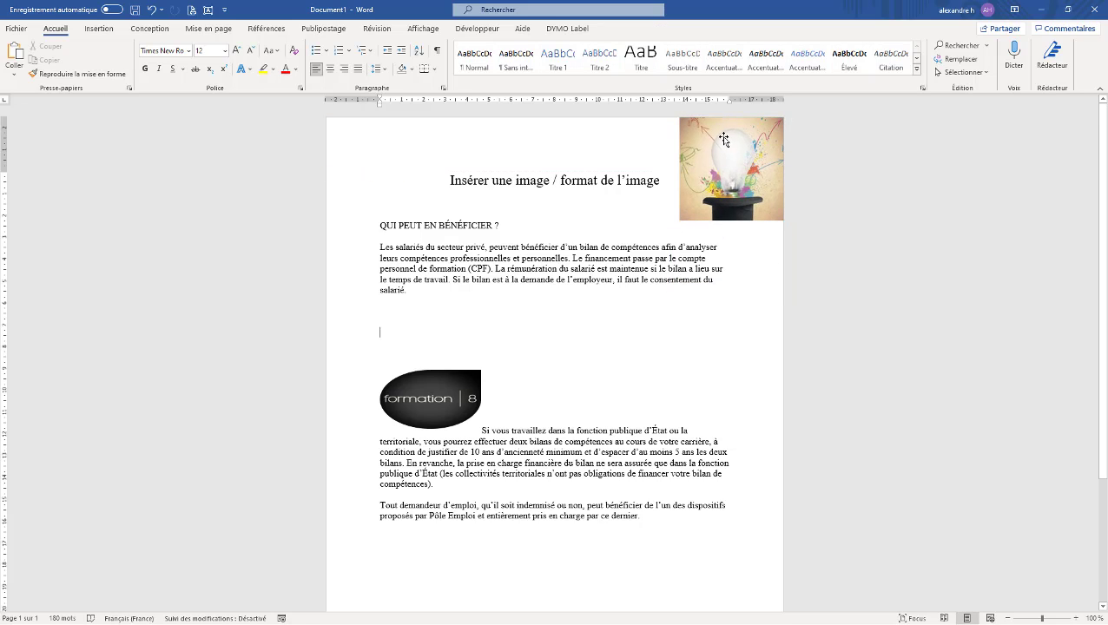
Reduce the light bulb picture to about 3.16 by 3.18 cm and place it over the start of the first paragraph.
{"action": "left_click_drag", "start_coordinate": [744, 161], "coordinate": [369, 155]}
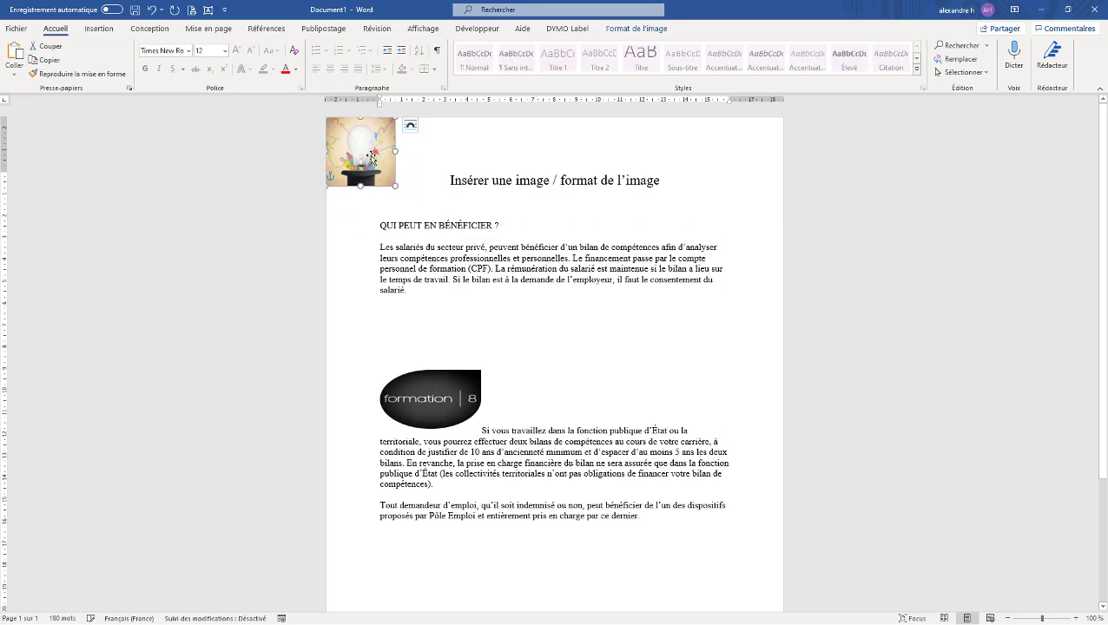
{"action": "left_click", "coordinate": [411, 126]}
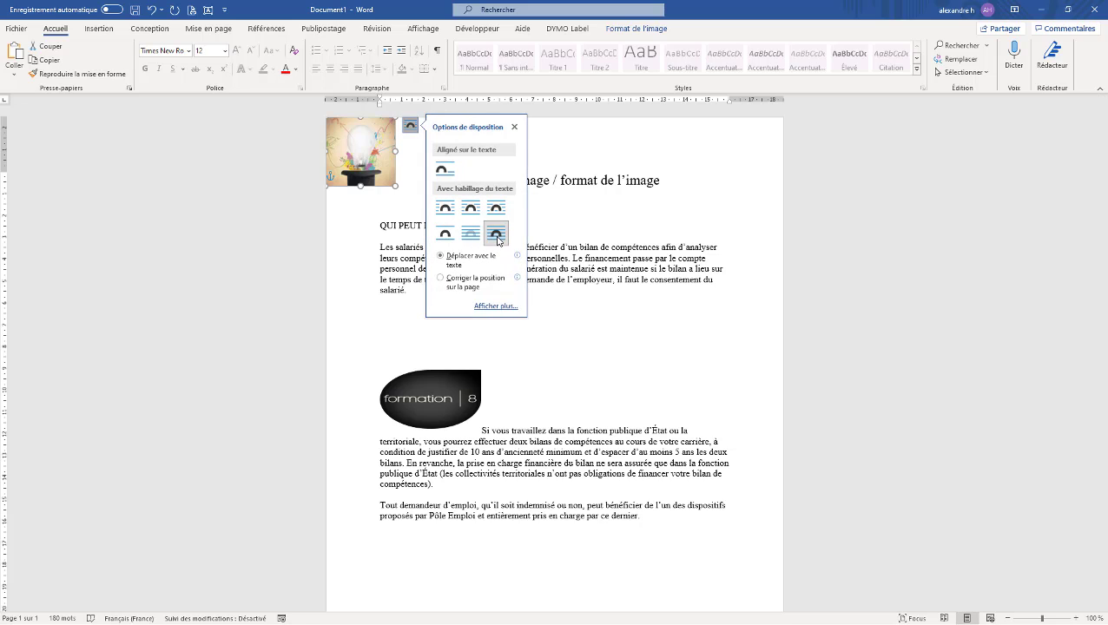
{"action": "left_click_drag", "start_coordinate": [367, 163], "coordinate": [410, 303]}
{"action": "left_click", "coordinate": [637, 29]}
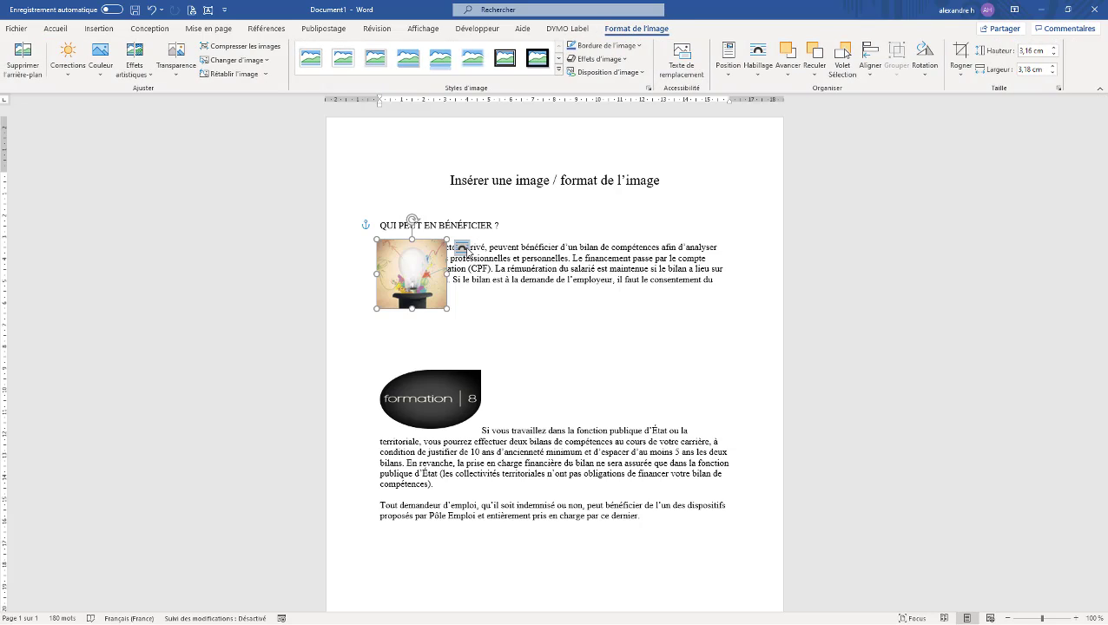
Align the light bulb picture with the first paragraph's left margin and change its text wrapping from Devant le texte to Encadré.
{"action": "left_click", "coordinate": [762, 59]}
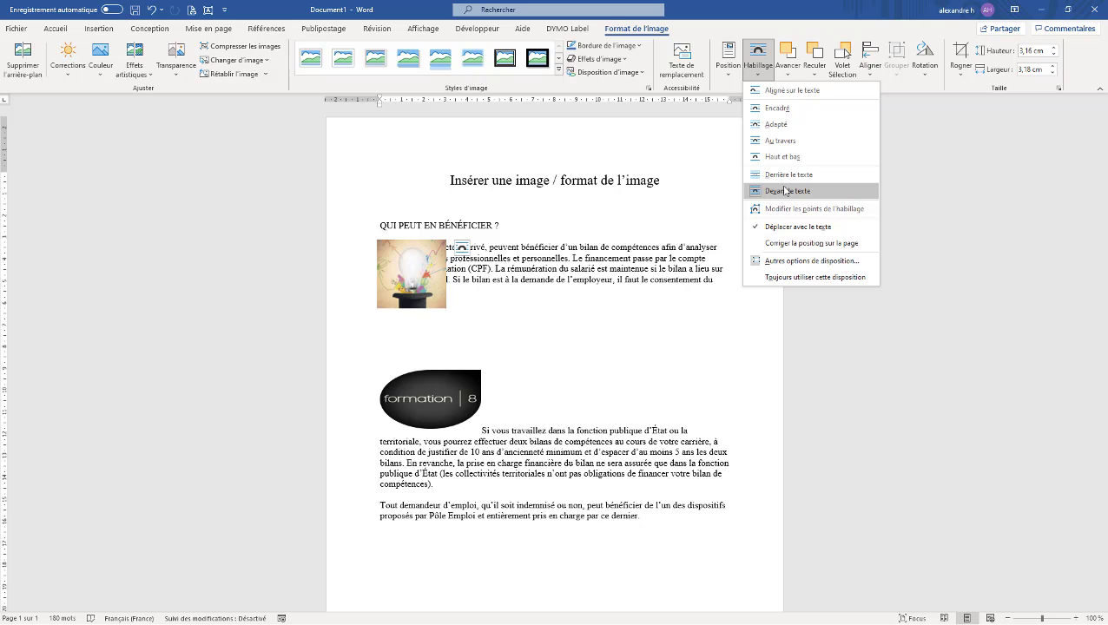
{"action": "left_click", "coordinate": [785, 191]}
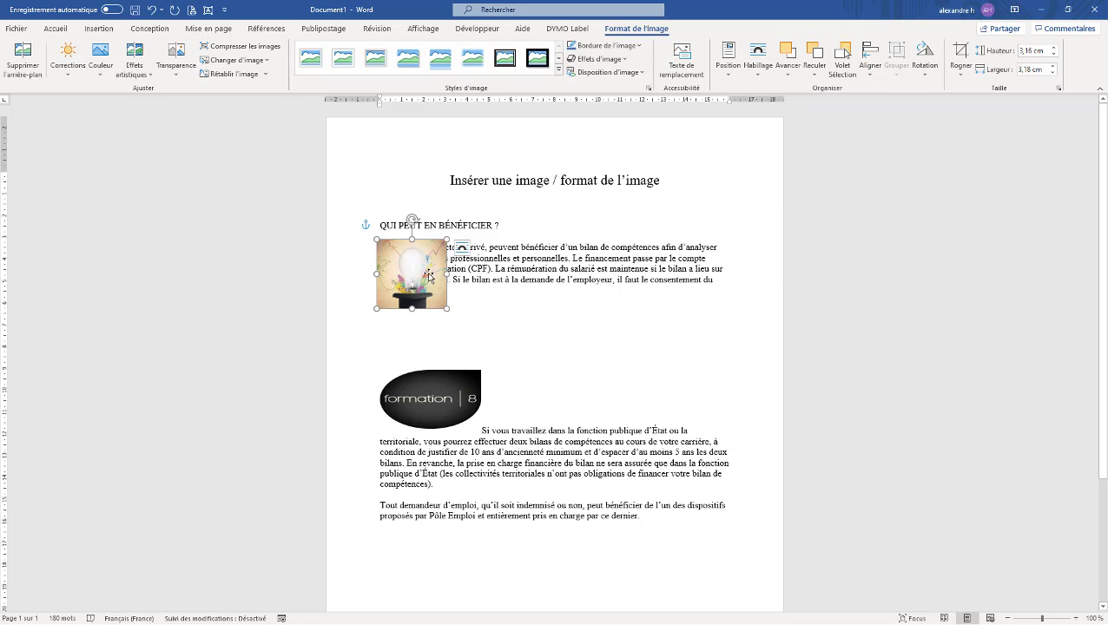
{"action": "mouse_move", "coordinate": [429, 276]}
{"action": "left_mouse_down"}
{"action": "mouse_move", "coordinate": [556, 269]}
{"action": "mouse_move", "coordinate": [432, 273]}
{"action": "left_mouse_up"}
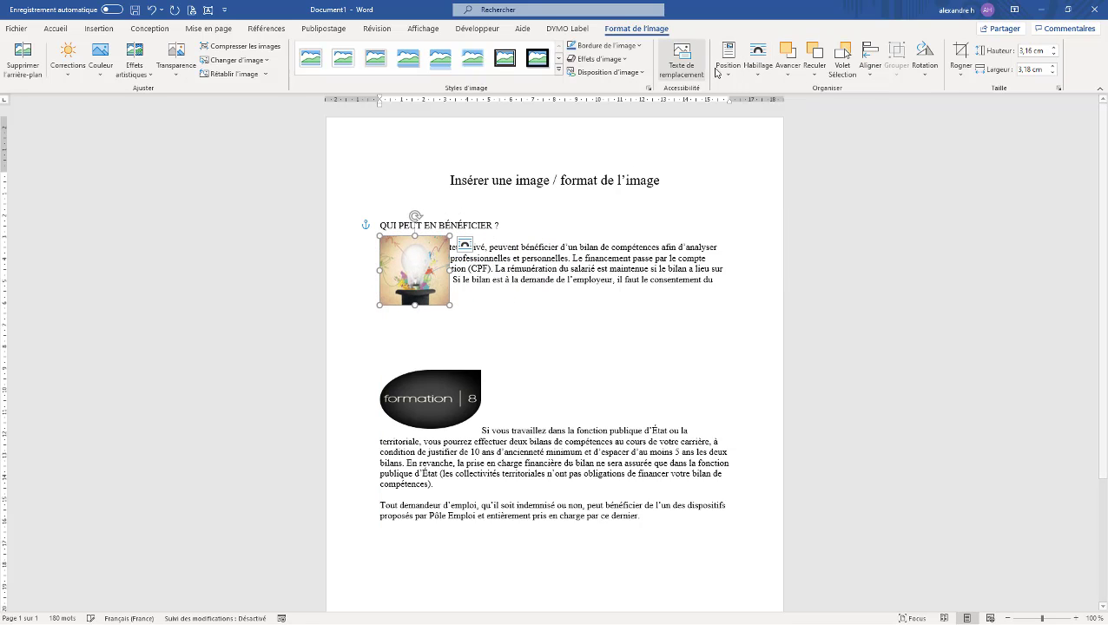
{"action": "left_click", "coordinate": [758, 62]}
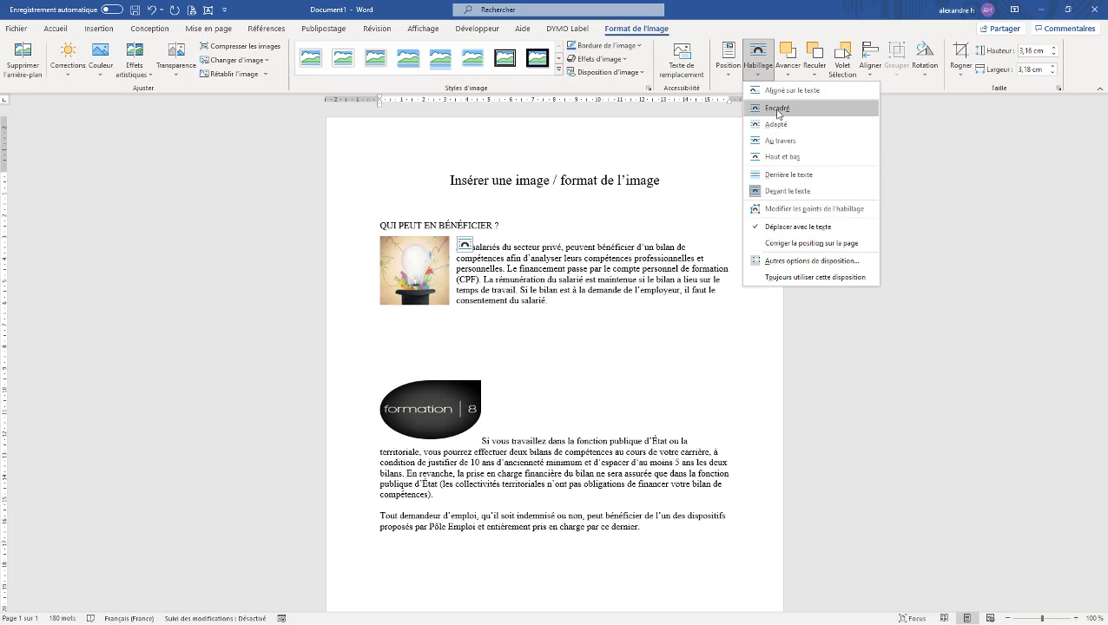
{"action": "left_click", "coordinate": [777, 110]}
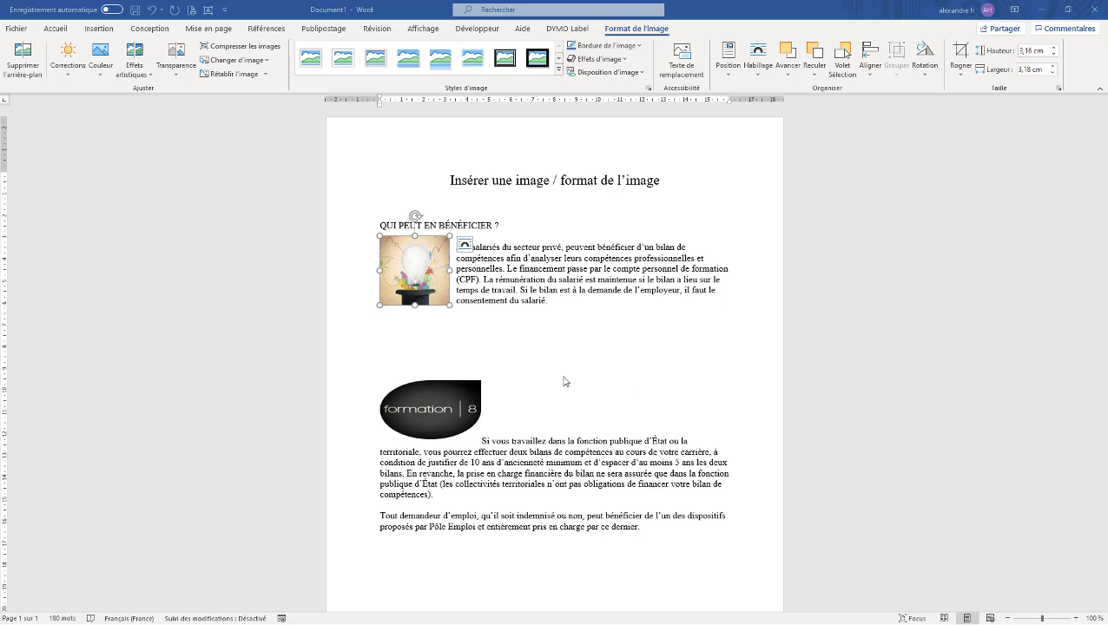
Set the formation 8 logo's wrapping to Devant le texte and move it to the right end of the second paragraph's first lines.
{"action": "left_click", "coordinate": [446, 409]}
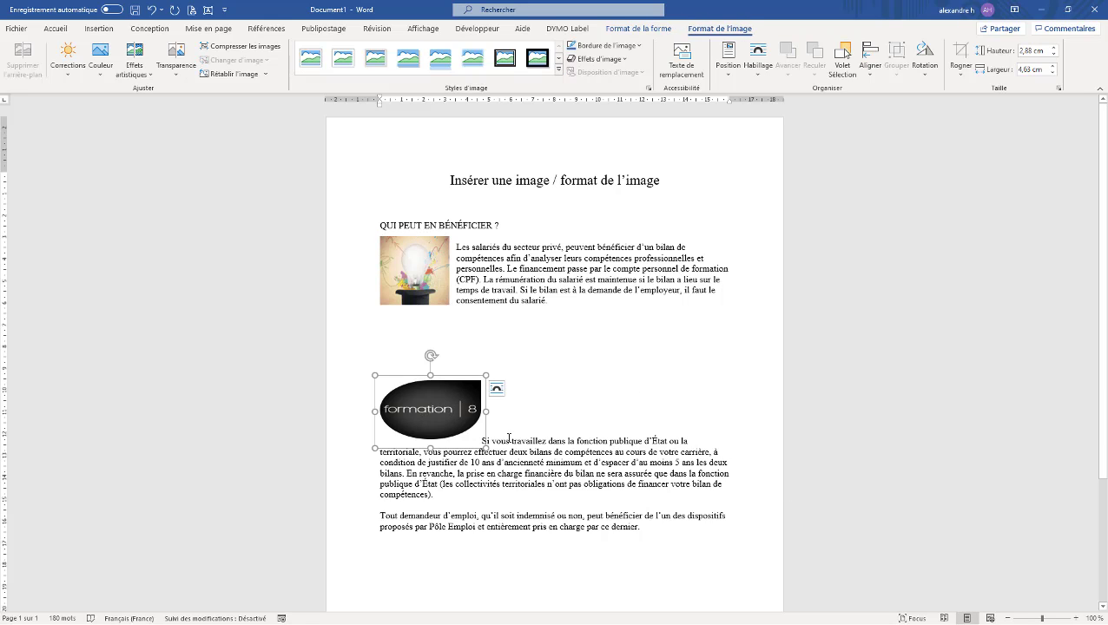
{"action": "left_click", "coordinate": [758, 63]}
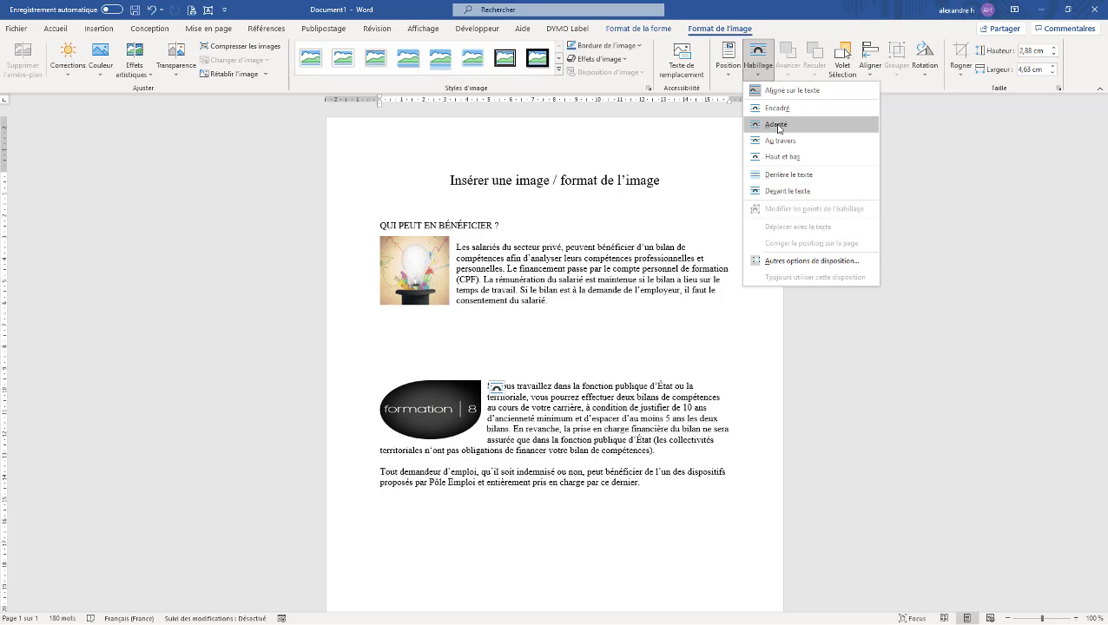
{"action": "left_click", "coordinate": [787, 191]}
{"action": "left_click_drag", "start_coordinate": [428, 417], "coordinate": [711, 367]}
{"action": "left_click", "coordinate": [551, 346]}
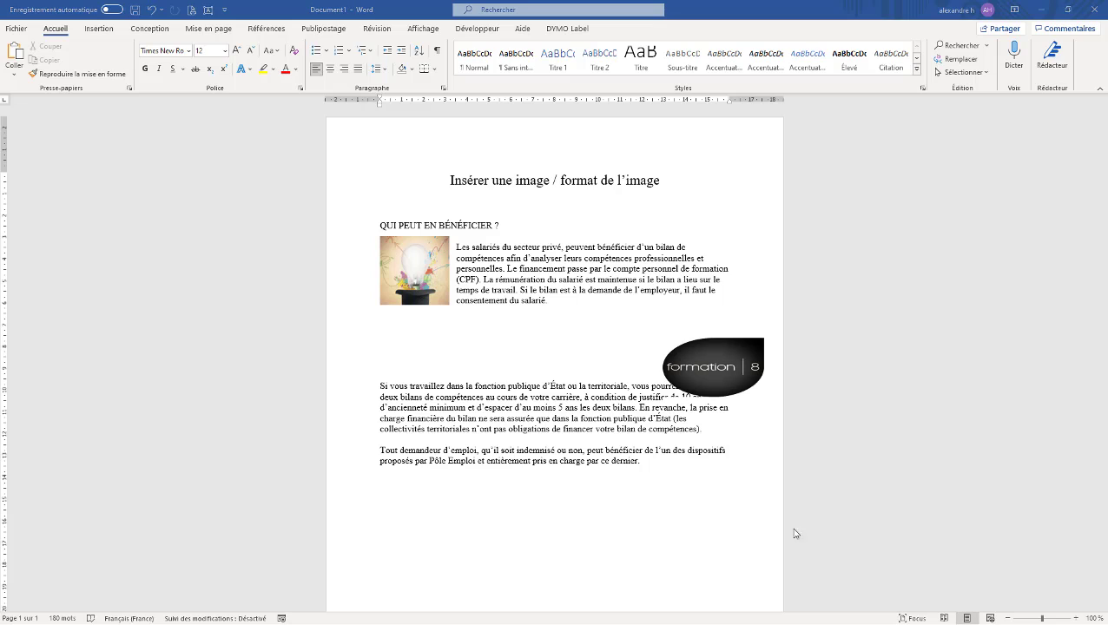
Shrink the formation 8 logo to roughly half its width and place it in the page's upper right corner, level above the title.
{"action": "left_click", "coordinate": [739, 372]}
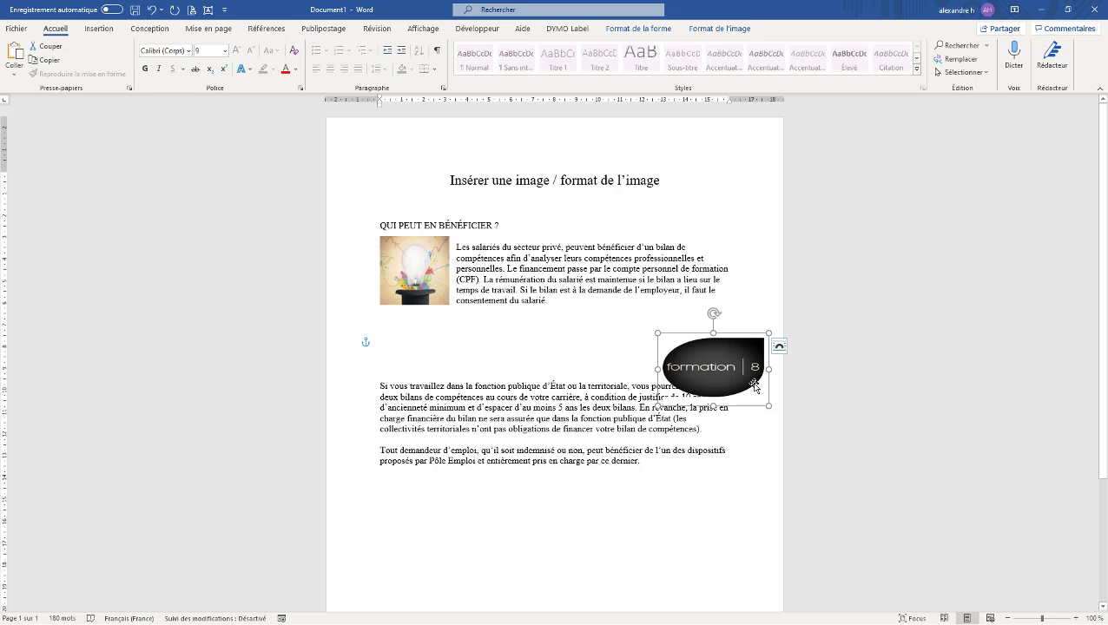
{"action": "left_click_drag", "start_coordinate": [764, 399], "coordinate": [716, 386]}
{"action": "left_click_drag", "start_coordinate": [716, 328], "coordinate": [760, 121]}
{"action": "left_click", "coordinate": [762, 289]}
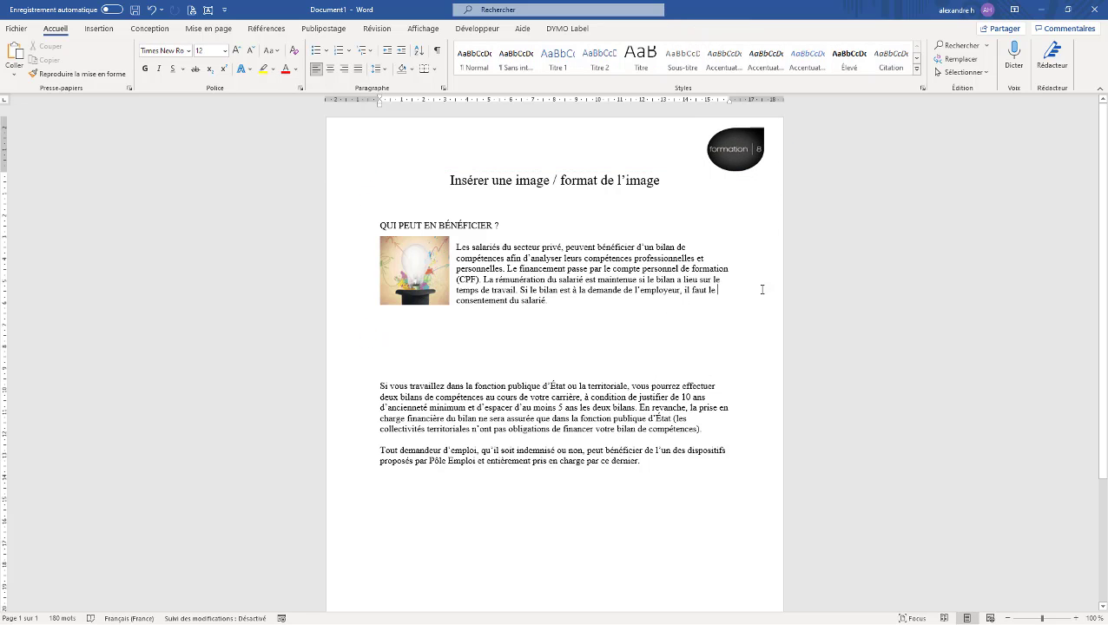